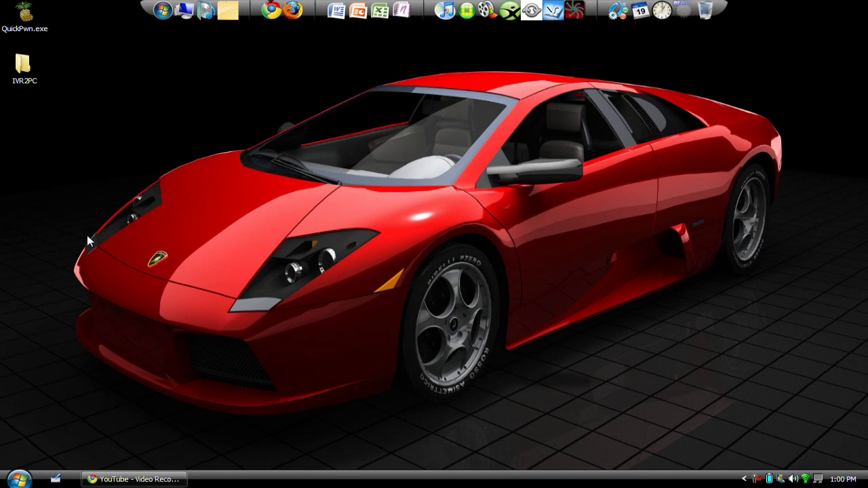
Open the IVR2PC folder on the desktop, examine its program files, and close it
{"action": "left_click_drag", "start_coordinate": [59, 101], "coordinate": [3, 54]}
{"action": "double_click", "coordinate": [18, 63]}
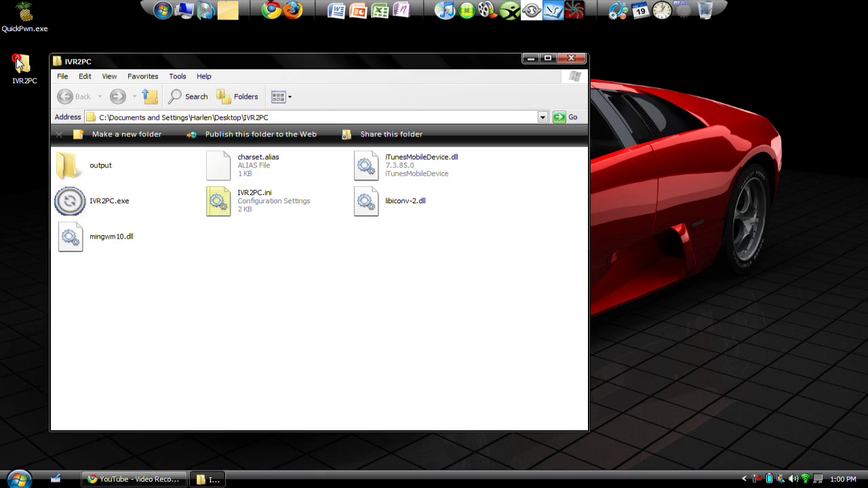
{"action": "left_click_drag", "start_coordinate": [126, 220], "coordinate": [70, 194]}
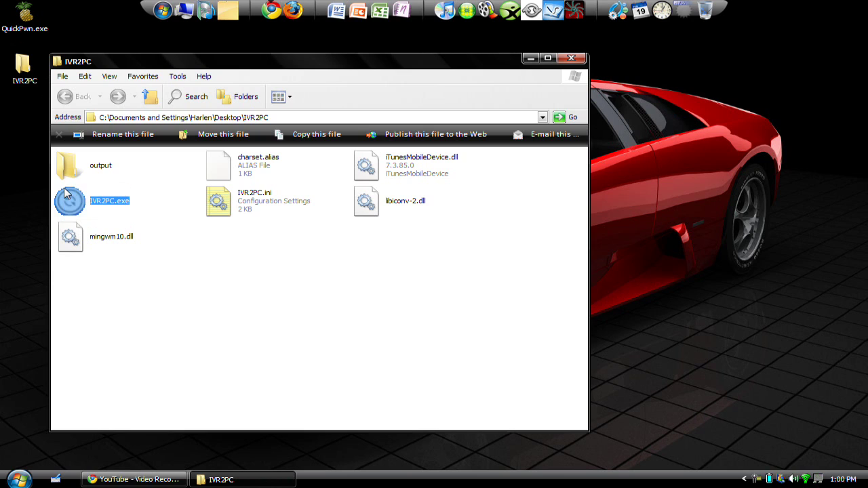
{"action": "left_click", "coordinate": [299, 299]}
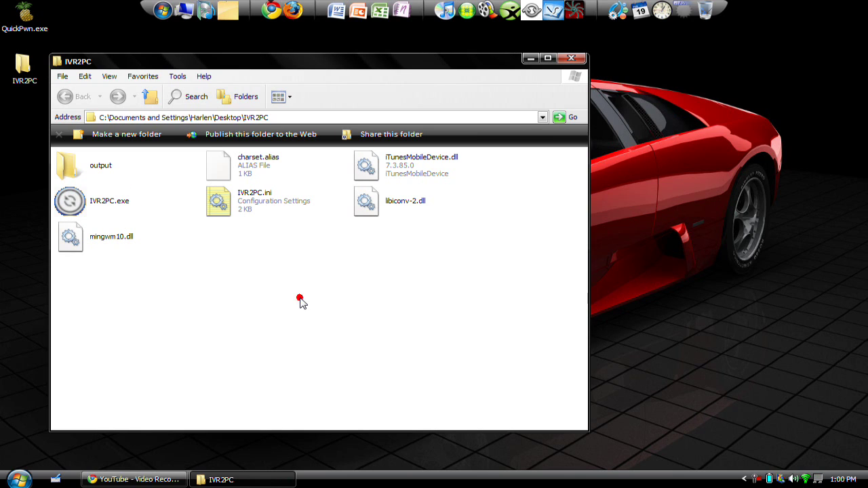
{"action": "left_click", "coordinate": [575, 60]}
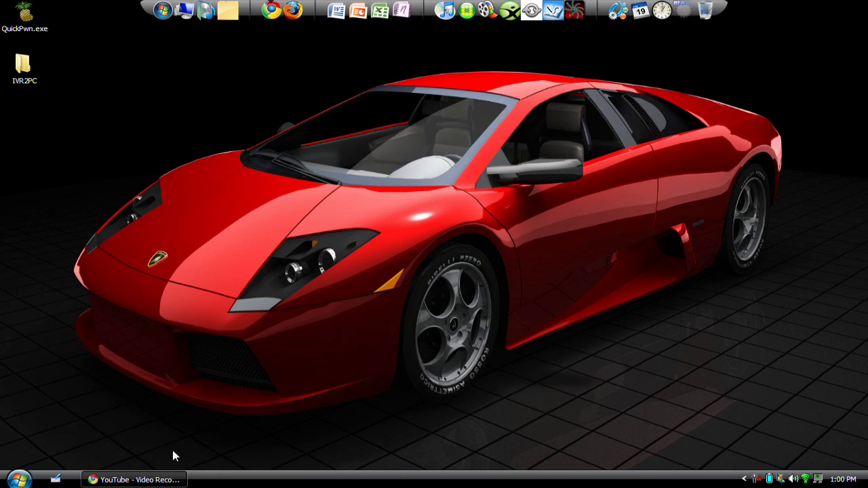
Switch to Chrome and review the Video Recorder for iPhone(3G) Tutorial page on YouTube, including its text comments
{"action": "left_click", "coordinate": [158, 479]}
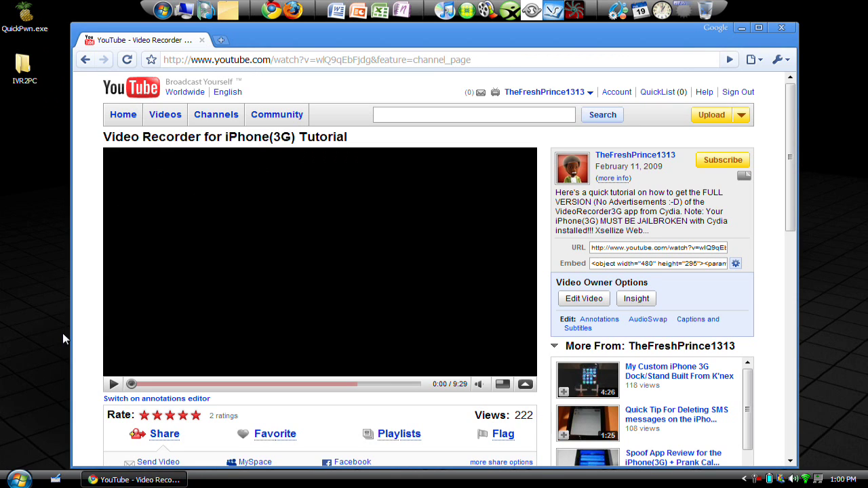
{"action": "middle_click", "coordinate": [101, 337]}
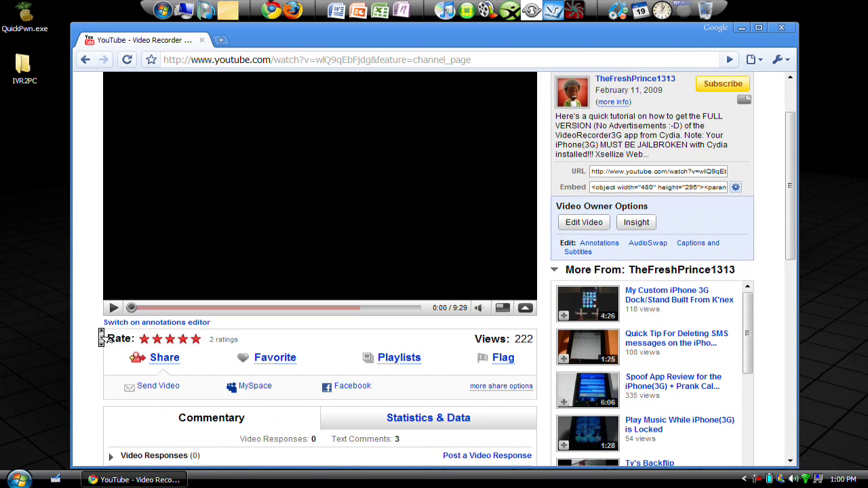
{"action": "scroll", "coordinate": [99, 333], "scroll_direction": "up", "scroll_amount": 2}
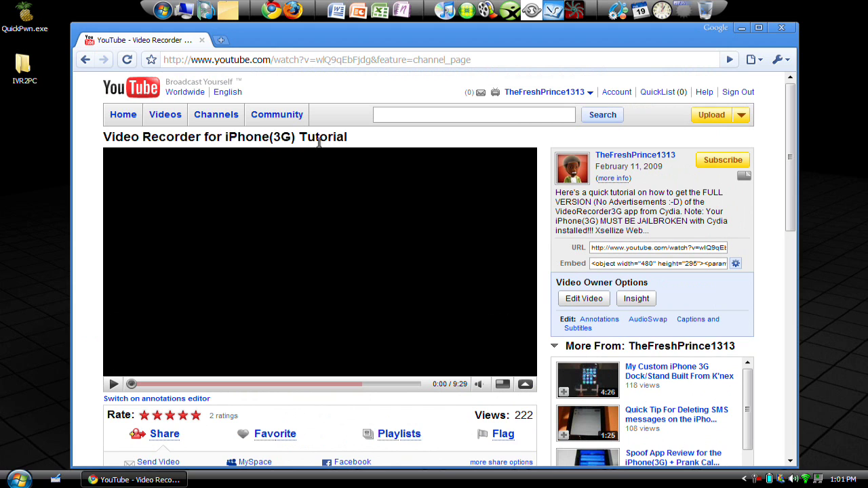
{"action": "middle_click", "coordinate": [81, 256]}
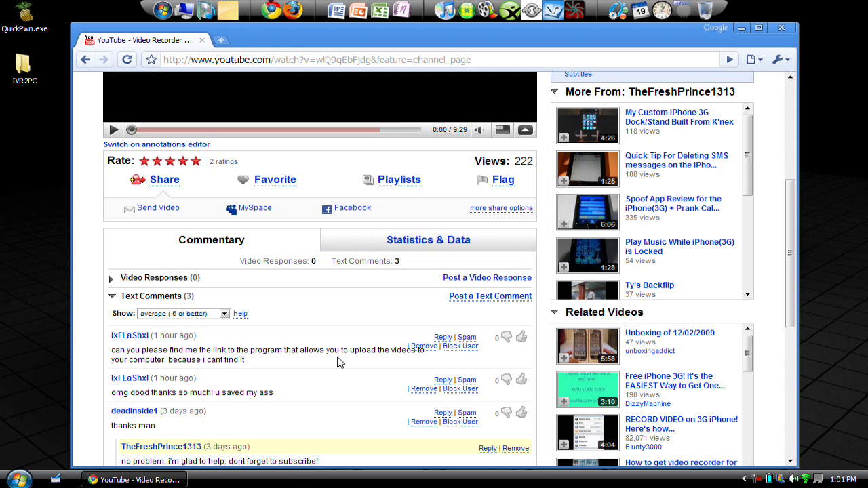
{"action": "scroll", "coordinate": [339, 363], "scroll_direction": "up", "scroll_amount": 5}
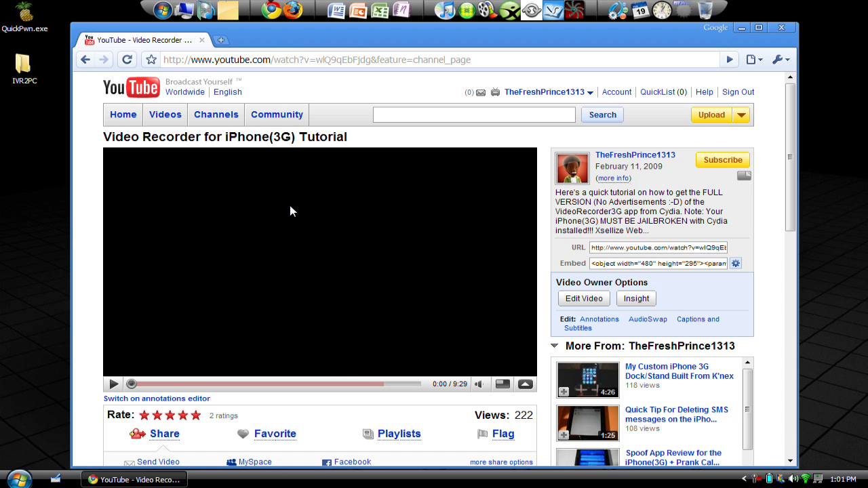
Search Google for "ivr2pc" in a new browser tab
{"action": "left_click", "coordinate": [223, 42]}
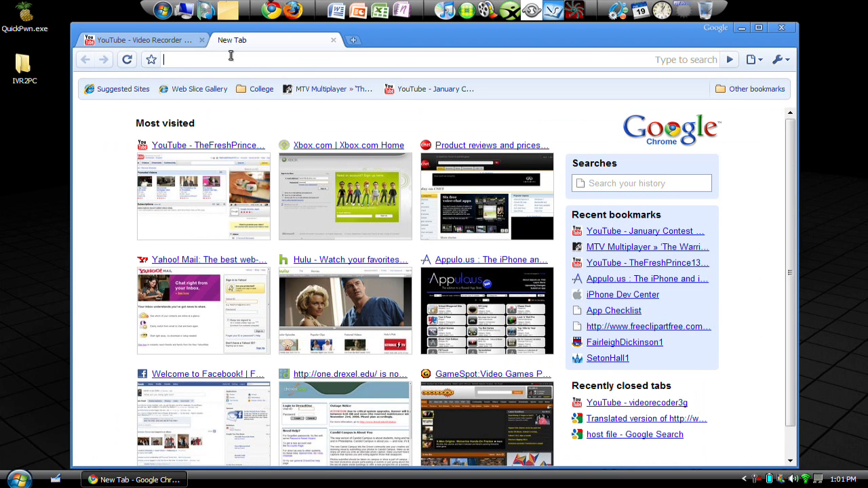
{"action": "type", "text": "ivr2"}
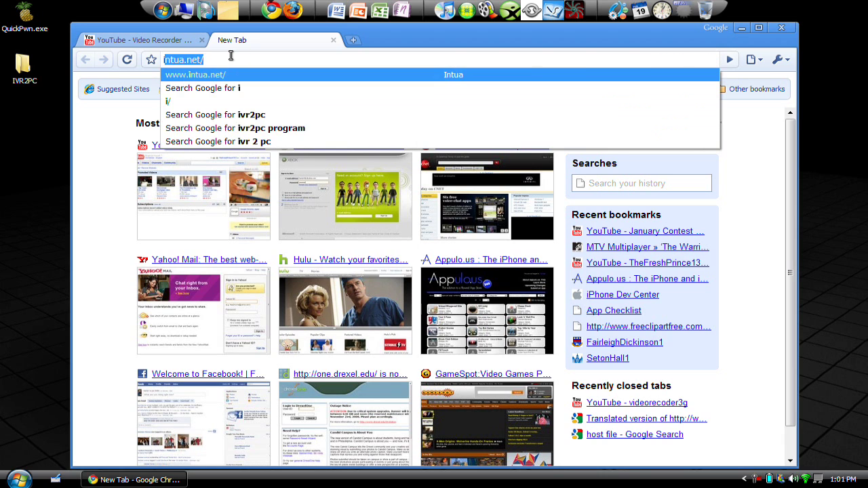
{"action": "type", "text": "p"}
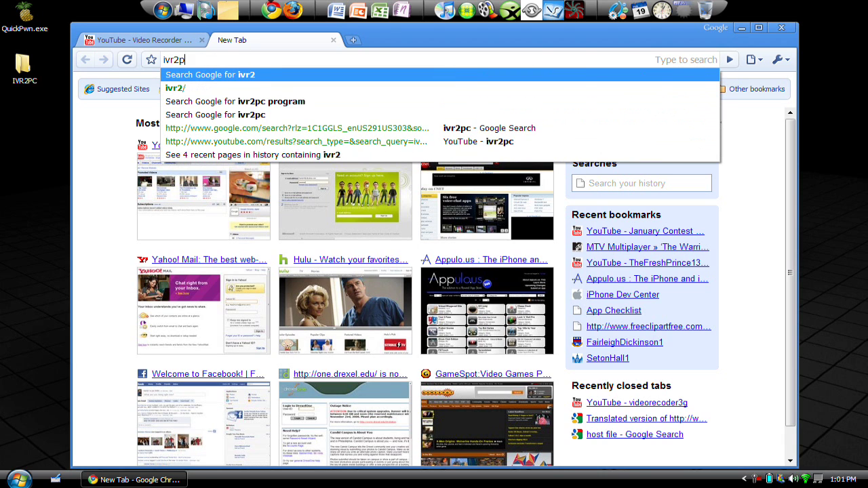
{"action": "type", "text": "c"}
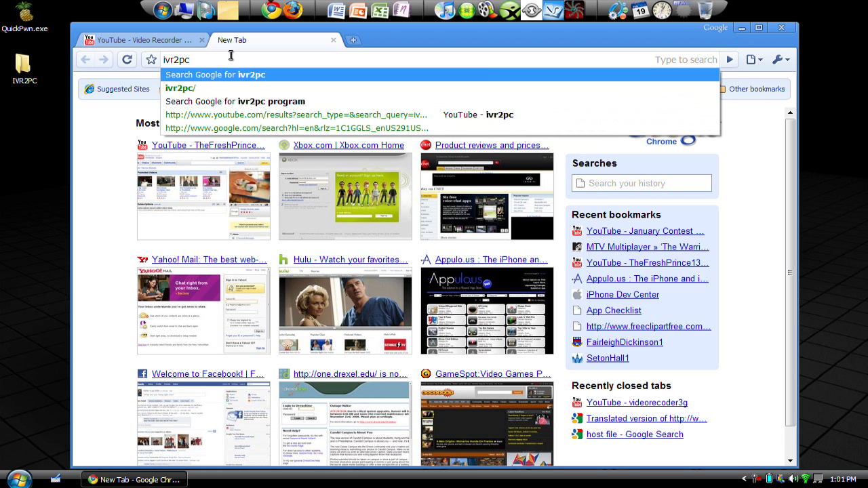
{"action": "key", "text": "Return"}
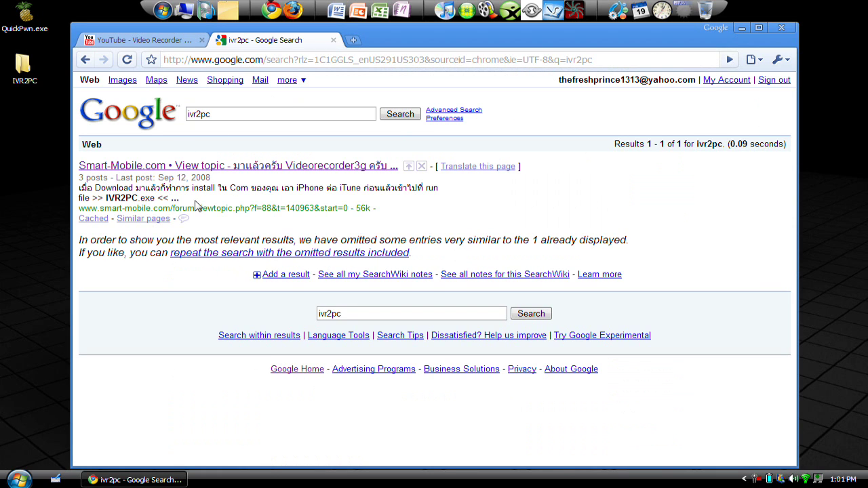
Open the translated version of the Smart-Mobile.com forum topic from the search results
{"action": "mouse_move", "coordinate": [194, 199]}
{"action": "left_mouse_down"}
{"action": "mouse_move", "coordinate": [79, 187]}
{"action": "mouse_move", "coordinate": [189, 197]}
{"action": "left_mouse_up"}
{"action": "left_click_drag", "start_coordinate": [481, 180], "coordinate": [453, 167]}
{"action": "left_click", "coordinate": [465, 169]}
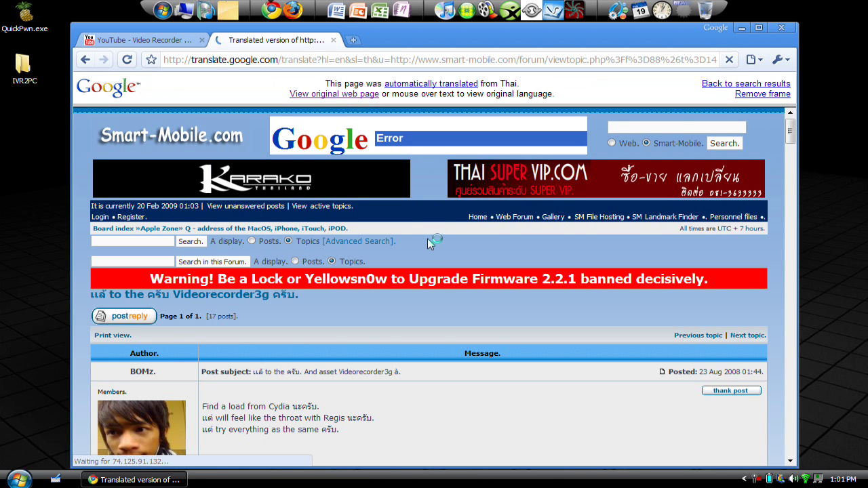
Find the forum post about iPhone Video Recorder to PC Transfer and download ivrtopc.zip from its link
{"action": "scroll", "coordinate": [429, 242], "scroll_direction": "down", "scroll_amount": 1}
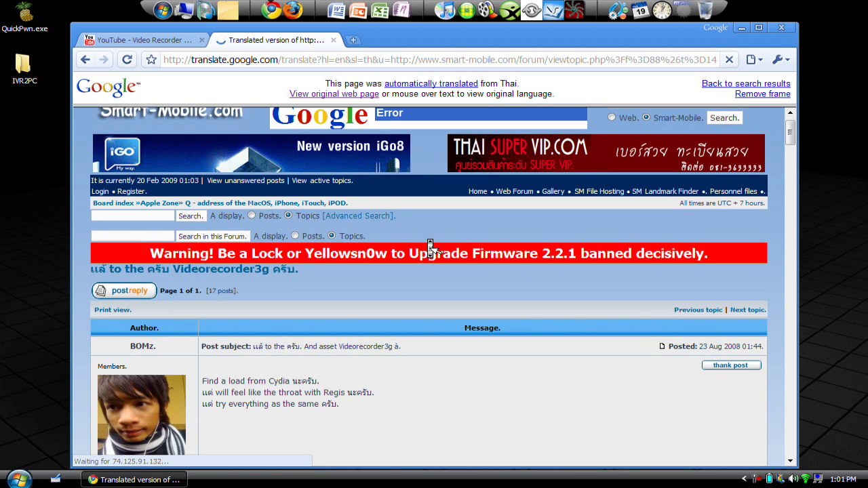
{"action": "scroll", "coordinate": [429, 245], "scroll_direction": "down", "scroll_amount": 10}
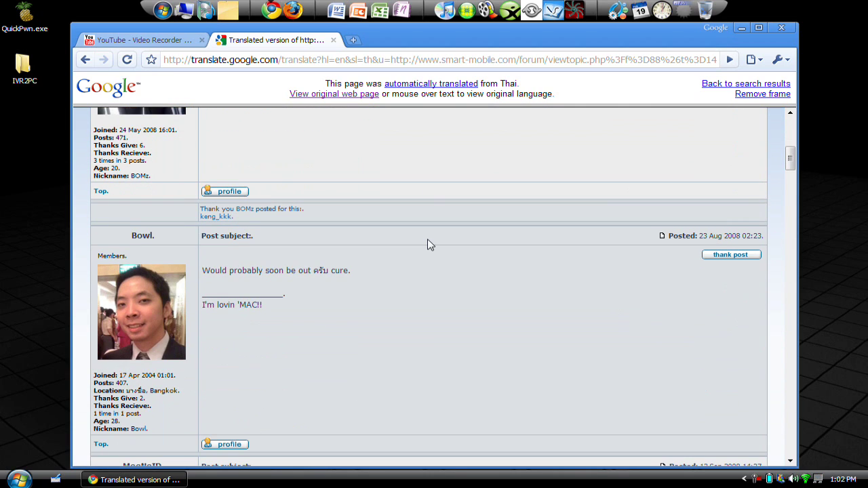
{"action": "scroll", "coordinate": [428, 244], "scroll_direction": "up", "scroll_amount": 4}
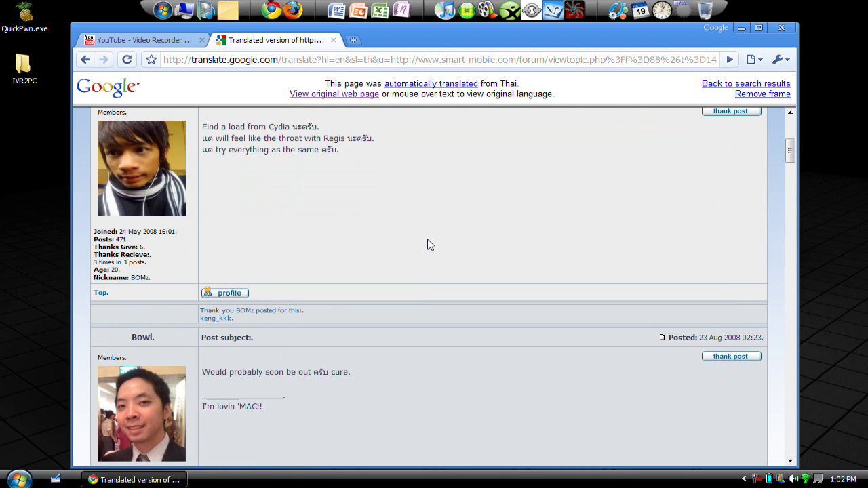
{"action": "left_click", "coordinate": [210, 150]}
{"action": "left_click", "coordinate": [209, 139]}
{"action": "scroll", "coordinate": [403, 192], "scroll_direction": "down", "scroll_amount": 12}
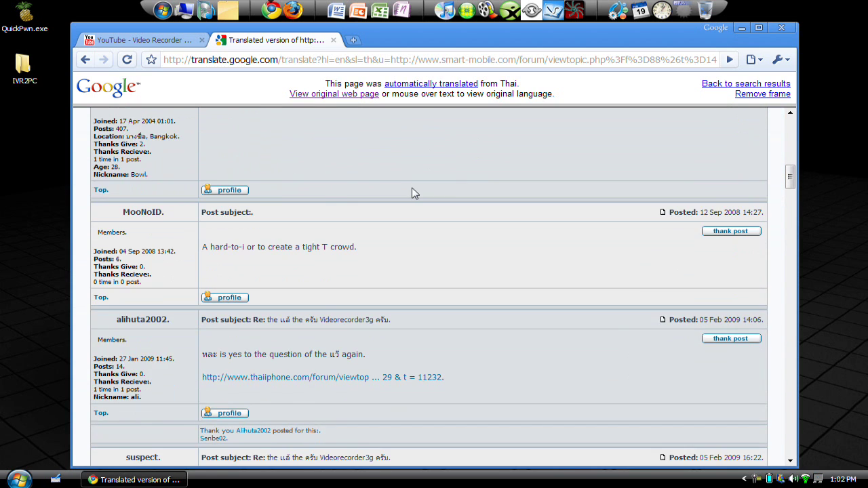
{"action": "middle_click", "coordinate": [413, 196]}
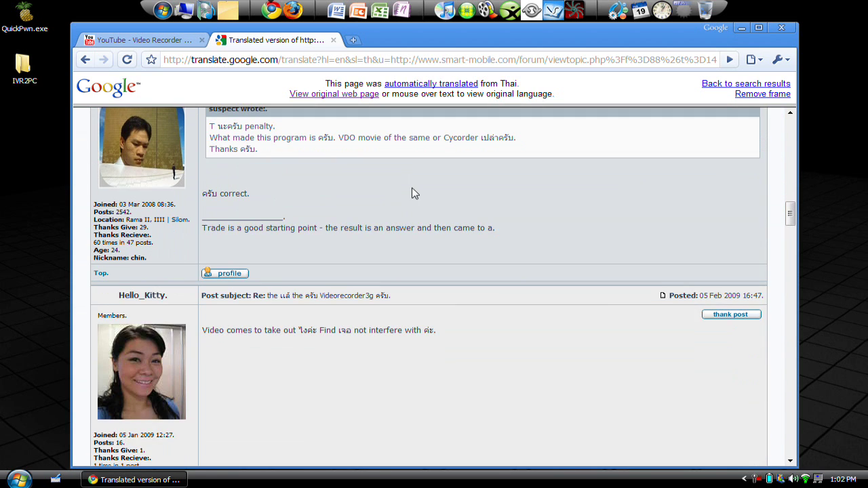
{"action": "scroll", "coordinate": [414, 193], "scroll_direction": "down", "scroll_amount": 9}
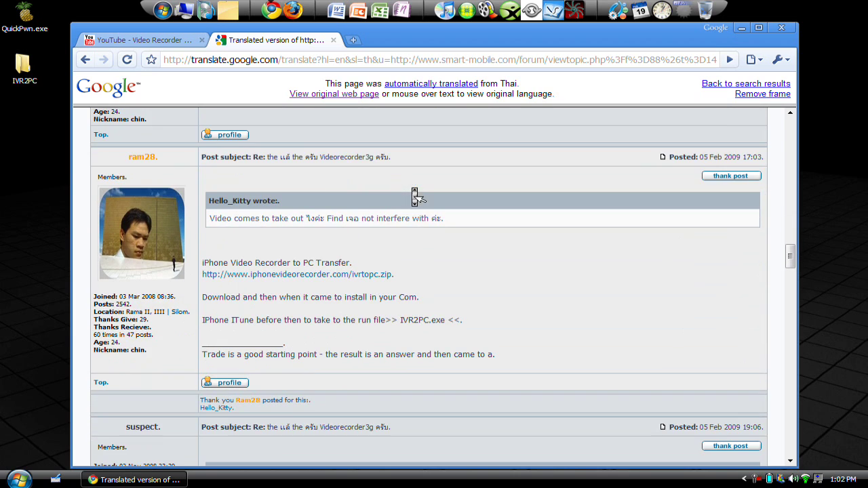
{"action": "scroll", "coordinate": [412, 188], "scroll_direction": "down", "scroll_amount": 2}
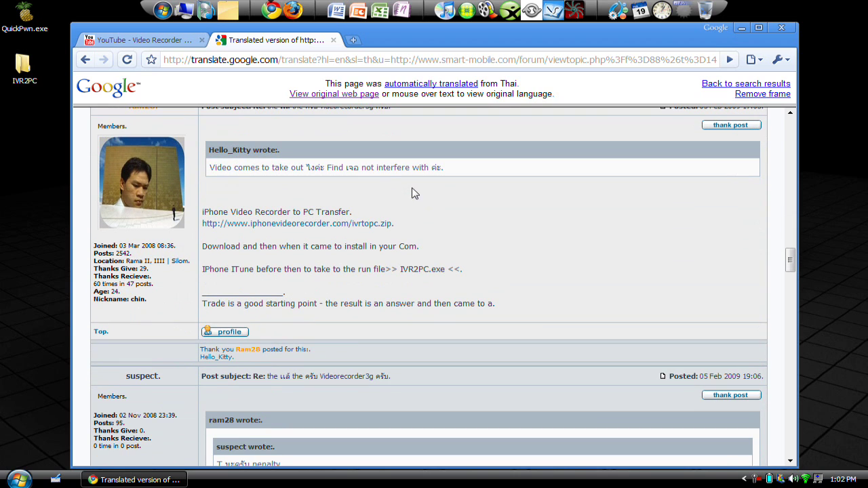
{"action": "mouse_move", "coordinate": [214, 213]}
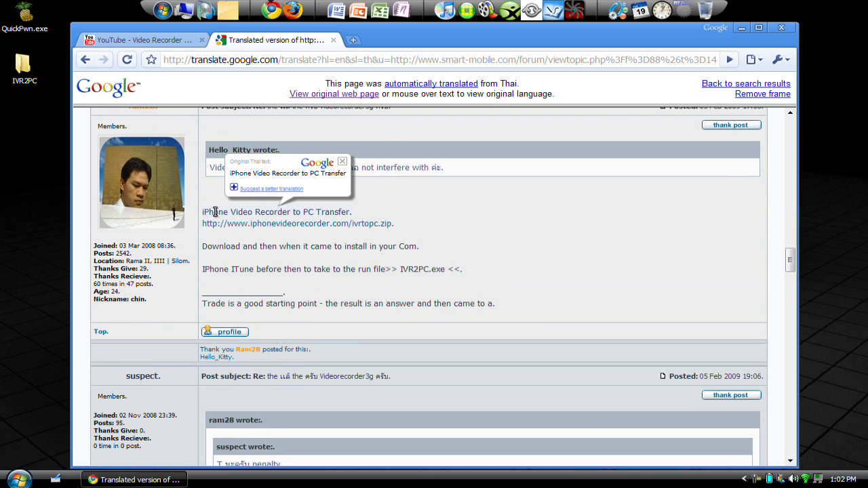
{"action": "left_click", "coordinate": [260, 226]}
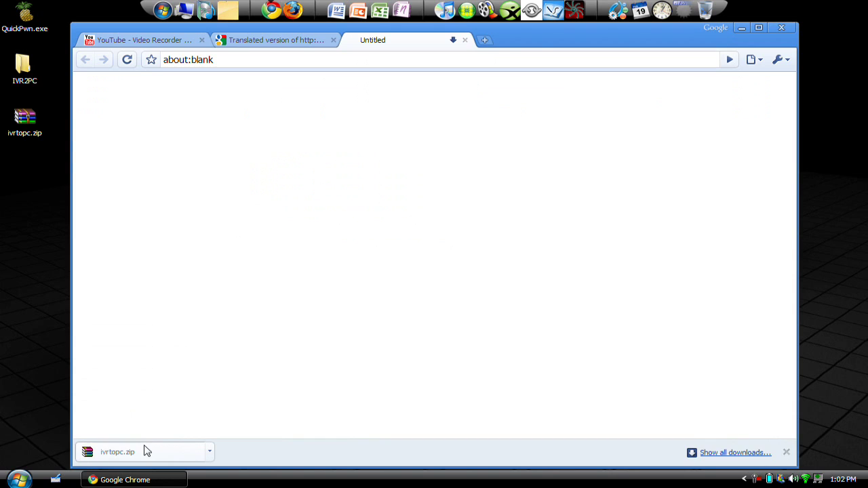
Minimize the browser, open ivrtopc.zip from the desktop in WinRAR, and bring up the extraction options for its ivrtopc folder
{"action": "left_click", "coordinate": [742, 29]}
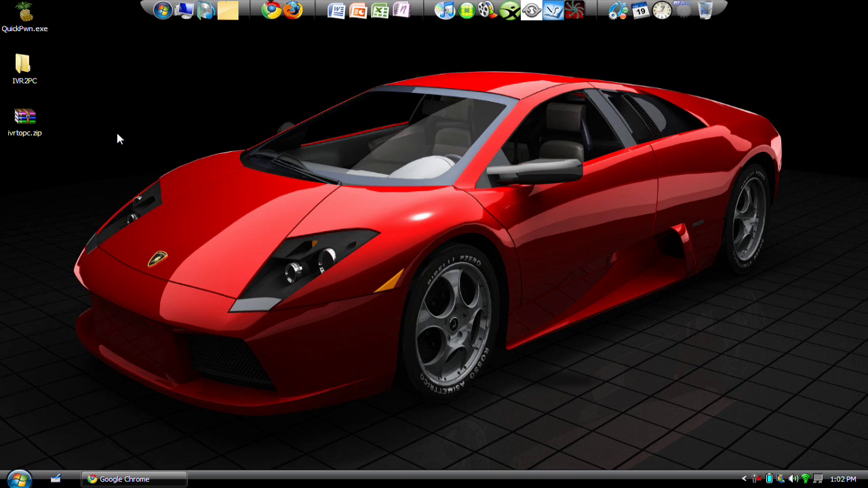
{"action": "double_click", "coordinate": [27, 119]}
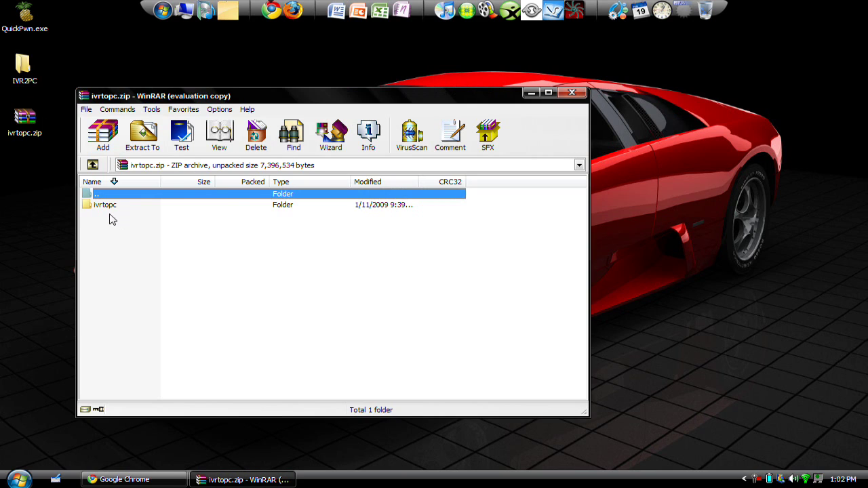
{"action": "left_click", "coordinate": [398, 261]}
{"action": "left_click", "coordinate": [144, 216]}
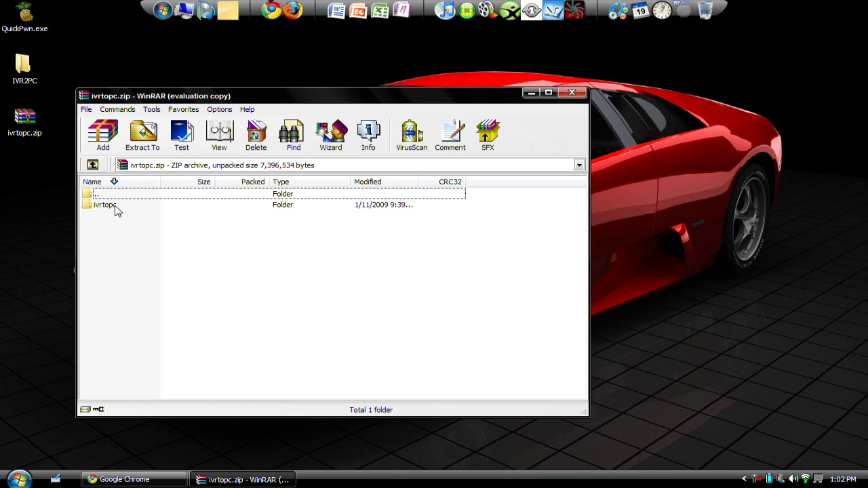
{"action": "right_click", "coordinate": [115, 212]}
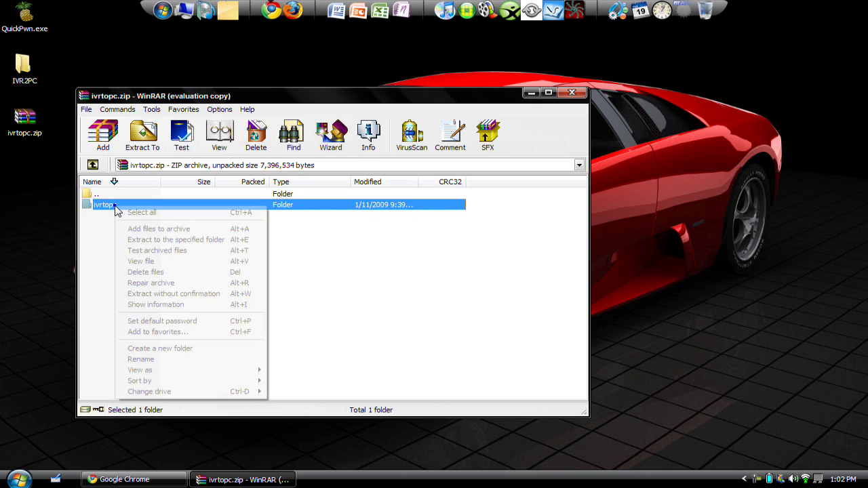
{"action": "left_click", "coordinate": [194, 243]}
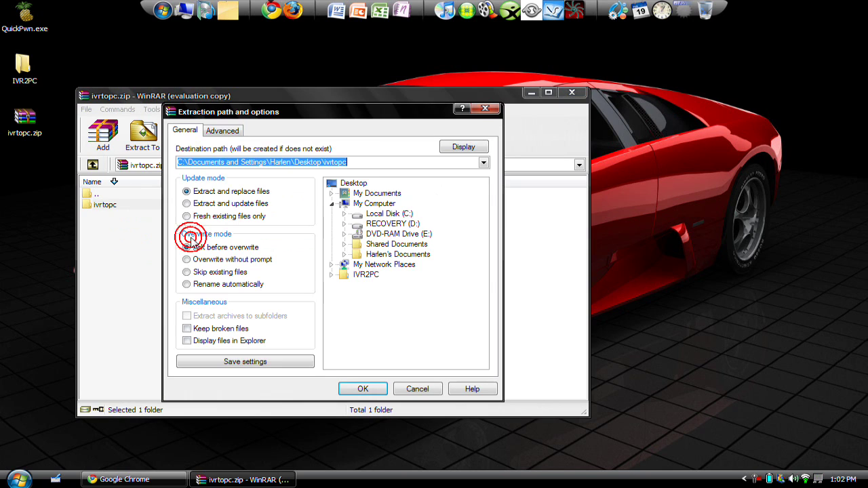
Create a new folder on the desktop with its default name and cancel the open extraction options
{"action": "right_click", "coordinate": [21, 231]}
{"action": "mouse_move", "coordinate": [41, 309]}
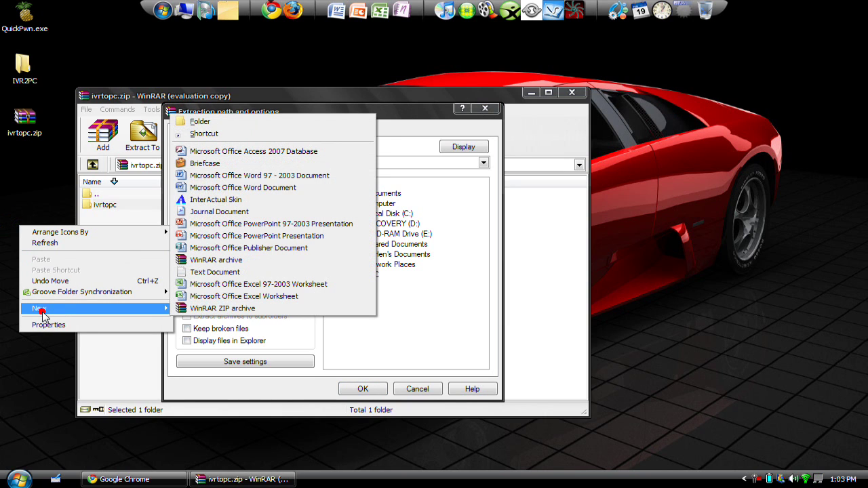
{"action": "left_click", "coordinate": [241, 123]}
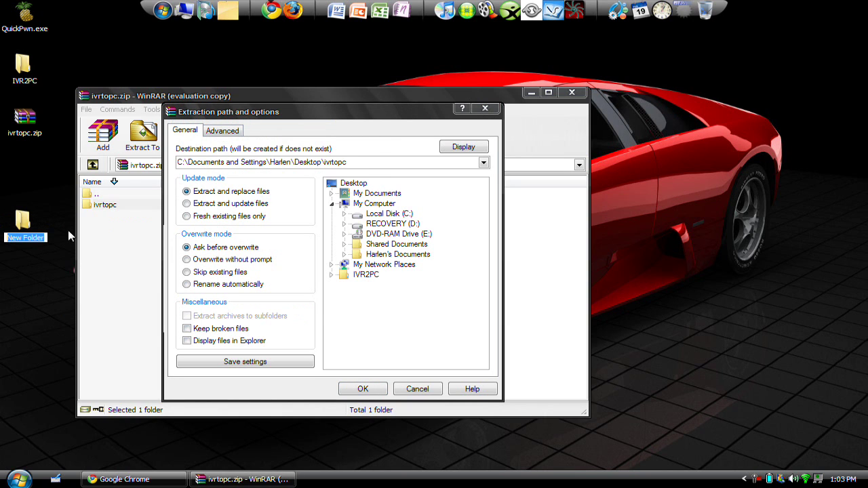
{"action": "left_click", "coordinate": [50, 265]}
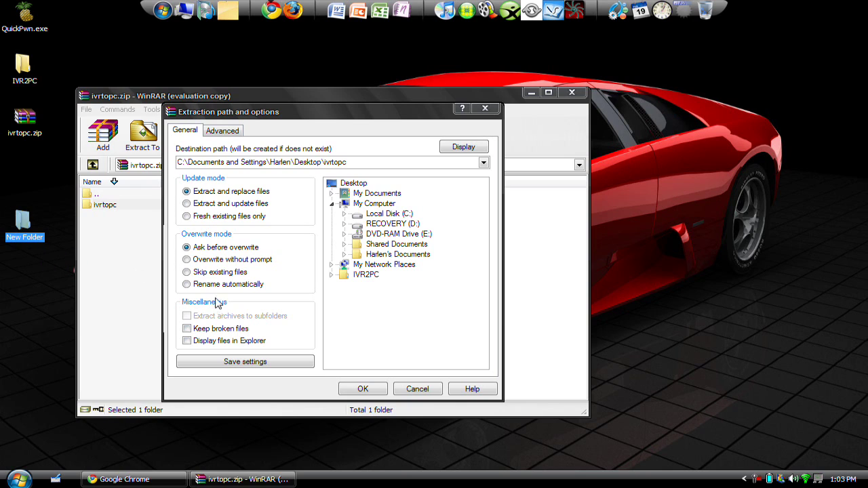
{"action": "left_click", "coordinate": [416, 389]}
Extract the archive's ivrtopc folder into New Folder on the desktop and close WinRAR
{"action": "right_click", "coordinate": [148, 207]}
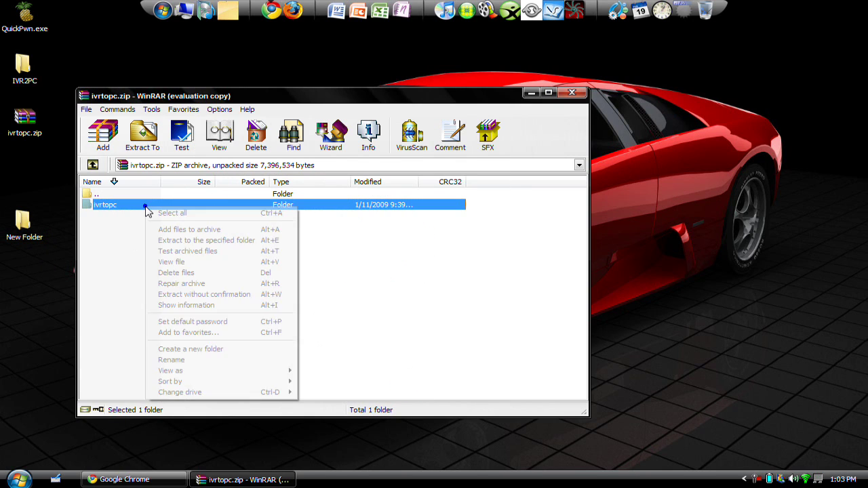
{"action": "left_click", "coordinate": [190, 241]}
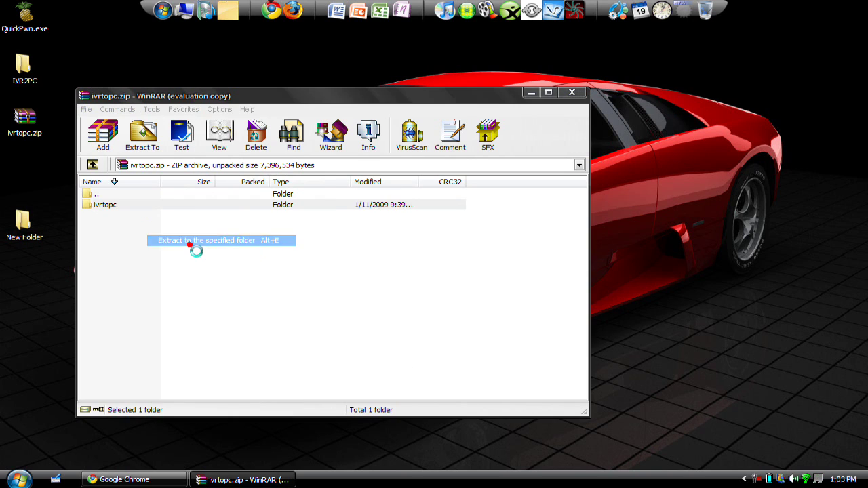
{"action": "left_click", "coordinate": [371, 285]}
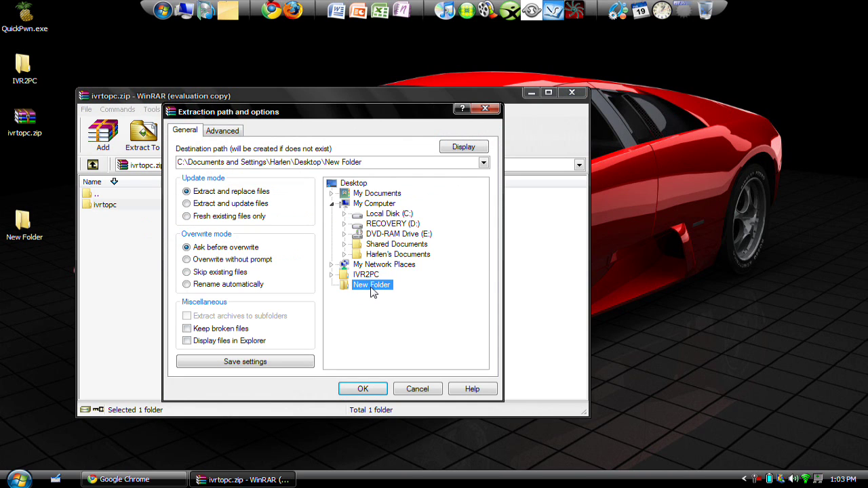
{"action": "left_click", "coordinate": [363, 390]}
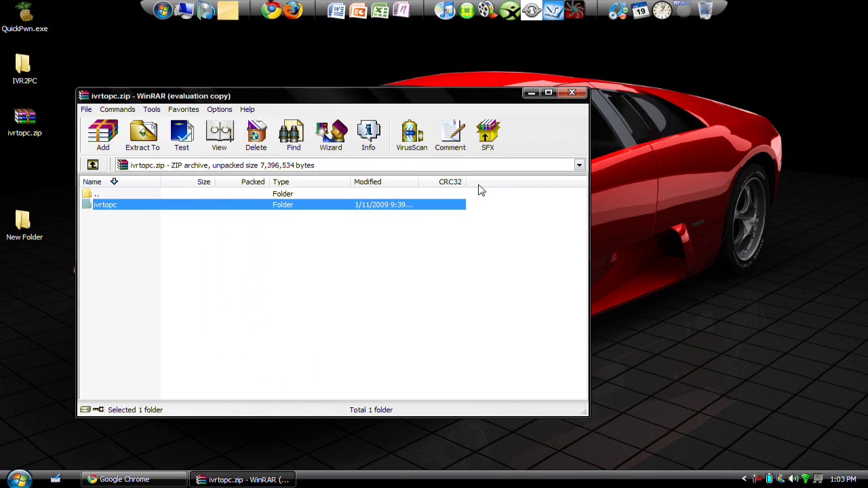
{"action": "left_click", "coordinate": [572, 92]}
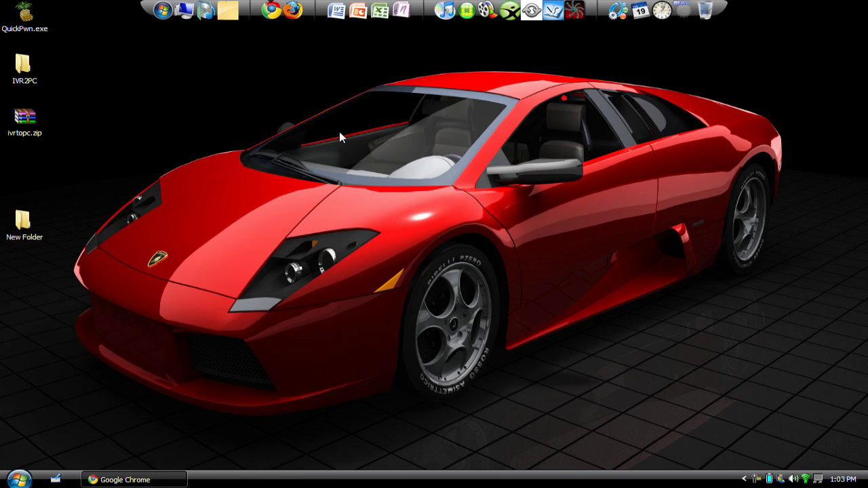
Open the ivrtopc folder inside the desktop's New Folder, launch IVR2PC.exe, and cancel its search for a connected device
{"action": "double_click", "coordinate": [24, 220]}
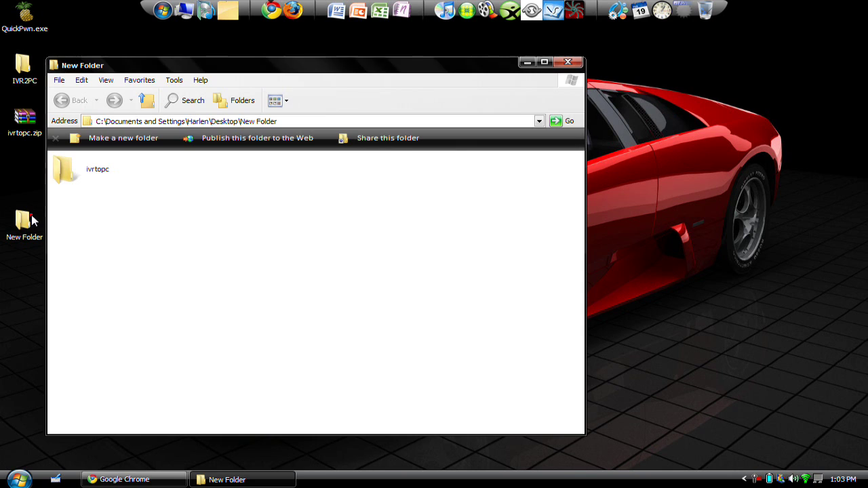
{"action": "left_click", "coordinate": [93, 178]}
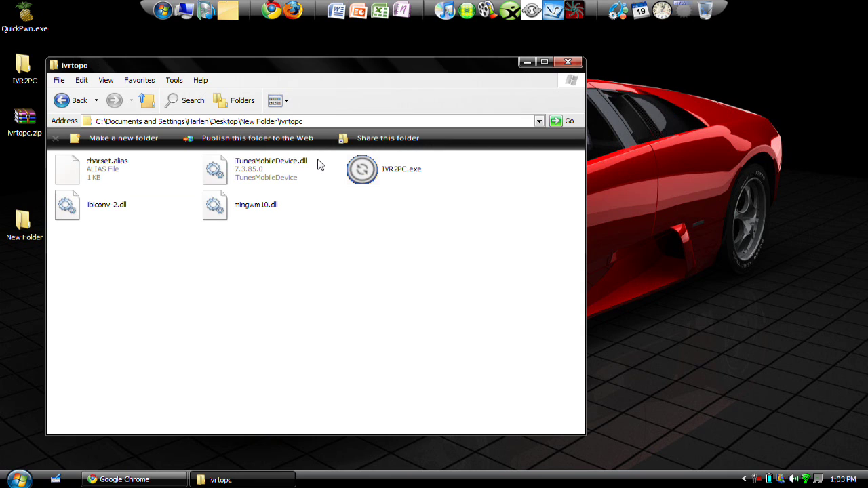
{"action": "left_click", "coordinate": [361, 169]}
{"action": "double_click", "coordinate": [361, 169]}
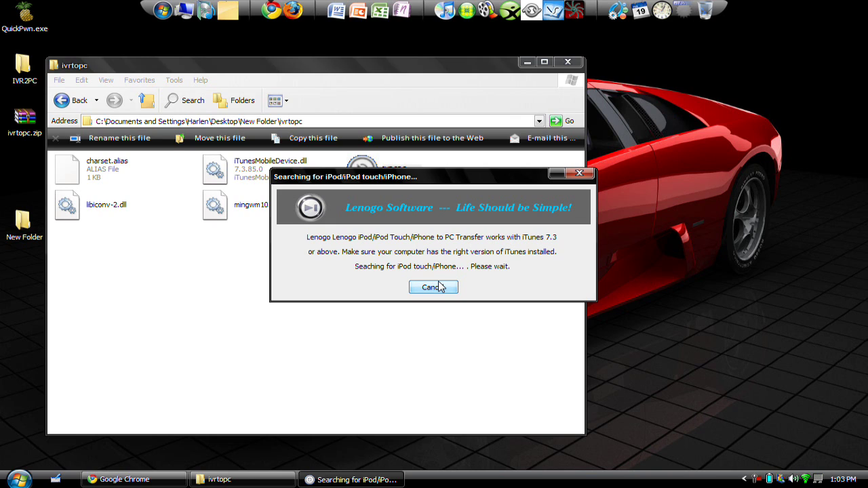
{"action": "left_click", "coordinate": [439, 287]}
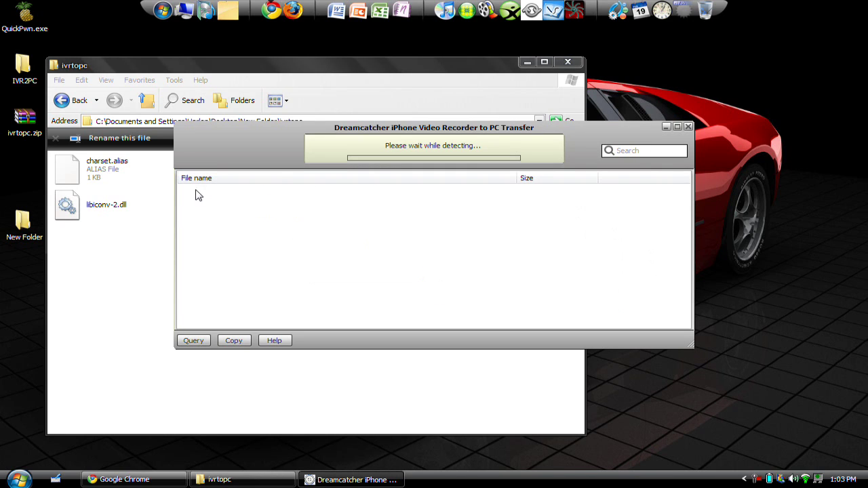
Start a video copy with the Desktop as destination directory, cancel the directory selection, and close the transfer program
{"action": "mouse_move", "coordinate": [185, 189]}
{"action": "left_mouse_down"}
{"action": "mouse_move", "coordinate": [230, 194]}
{"action": "mouse_move", "coordinate": [291, 266]}
{"action": "mouse_move", "coordinate": [388, 307]}
{"action": "mouse_move", "coordinate": [308, 277]}
{"action": "mouse_move", "coordinate": [381, 327]}
{"action": "mouse_move", "coordinate": [353, 302]}
{"action": "left_mouse_up"}
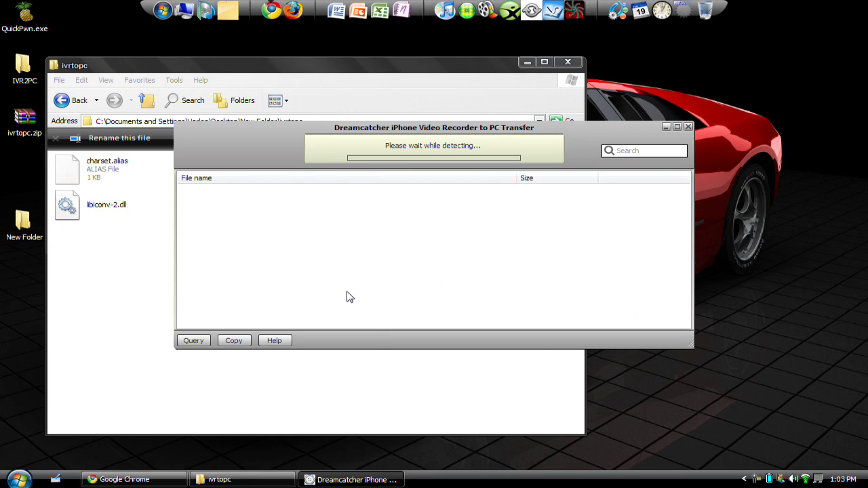
{"action": "left_click", "coordinate": [206, 190]}
{"action": "left_click", "coordinate": [233, 341]}
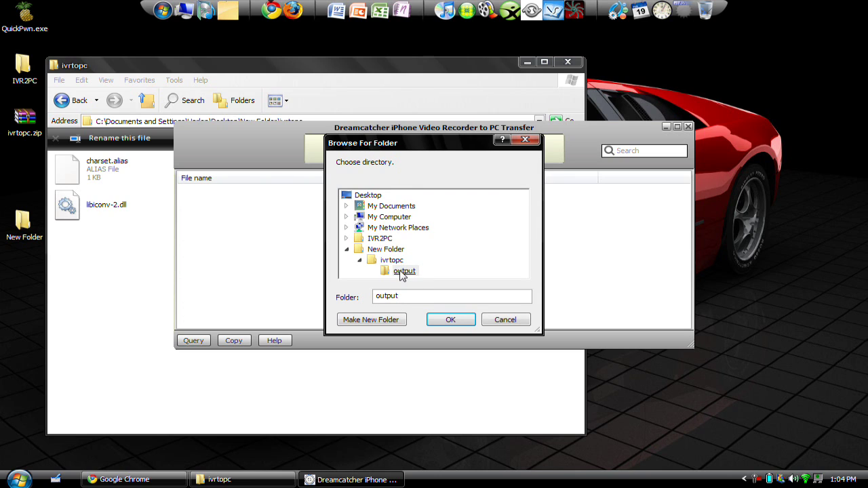
{"action": "left_click", "coordinate": [367, 195]}
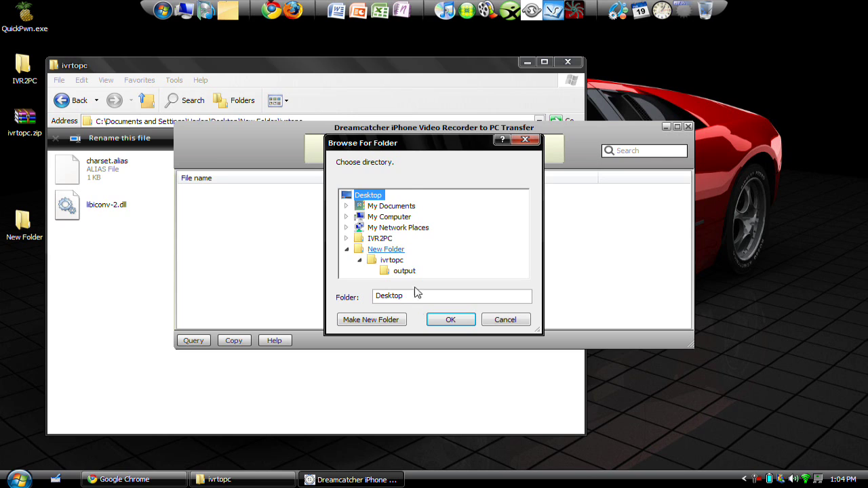
{"action": "left_click", "coordinate": [505, 320]}
{"action": "left_click", "coordinate": [688, 128]}
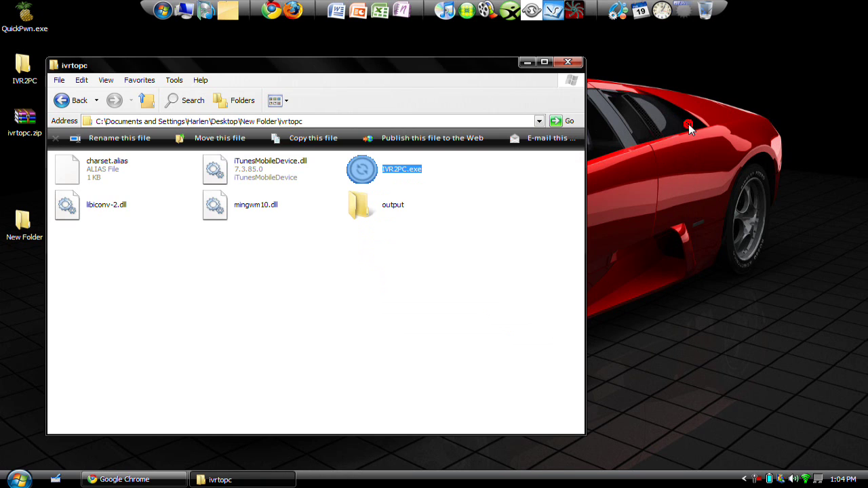
Reposition the ivrtopc folder window on the desktop and close it
{"action": "left_click_drag", "start_coordinate": [479, 74], "coordinate": [544, 61]}
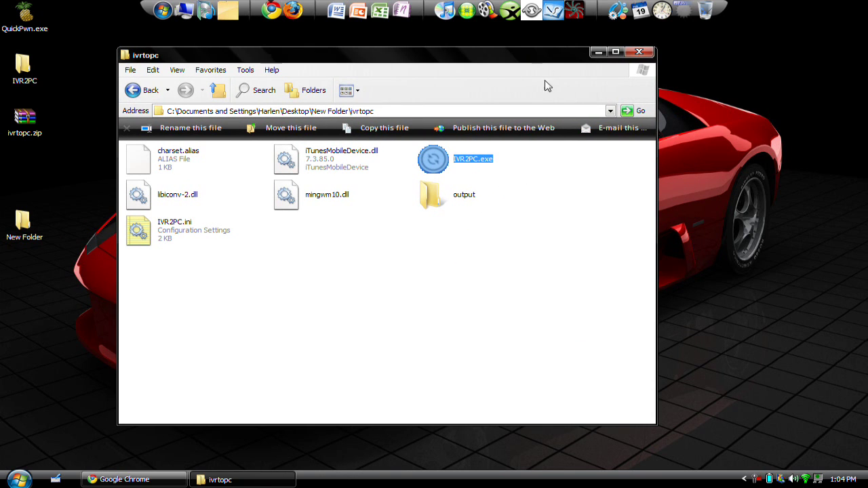
{"action": "left_click", "coordinate": [552, 190]}
{"action": "left_click", "coordinate": [643, 54]}
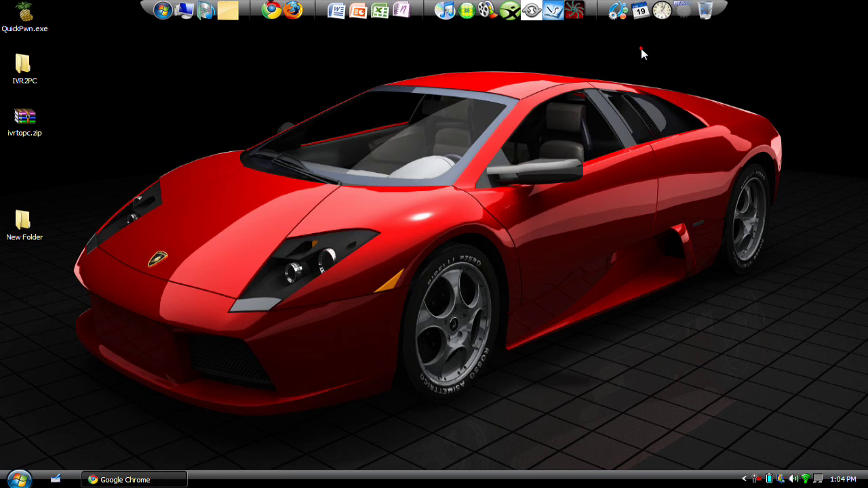